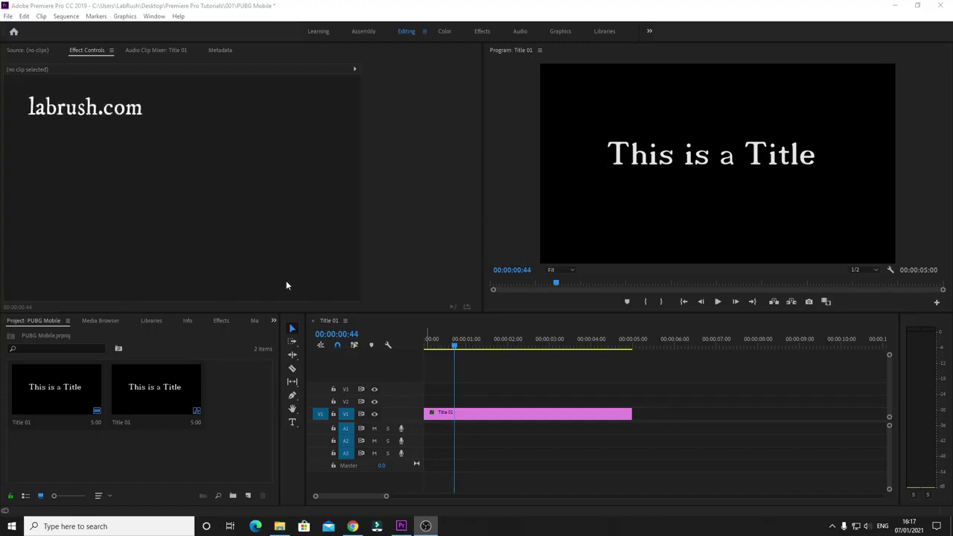
# - Create a 2560×1440 adjustment layer and place it on V2 above Title 01 from the start
pyautogui.rightClick(236, 399)
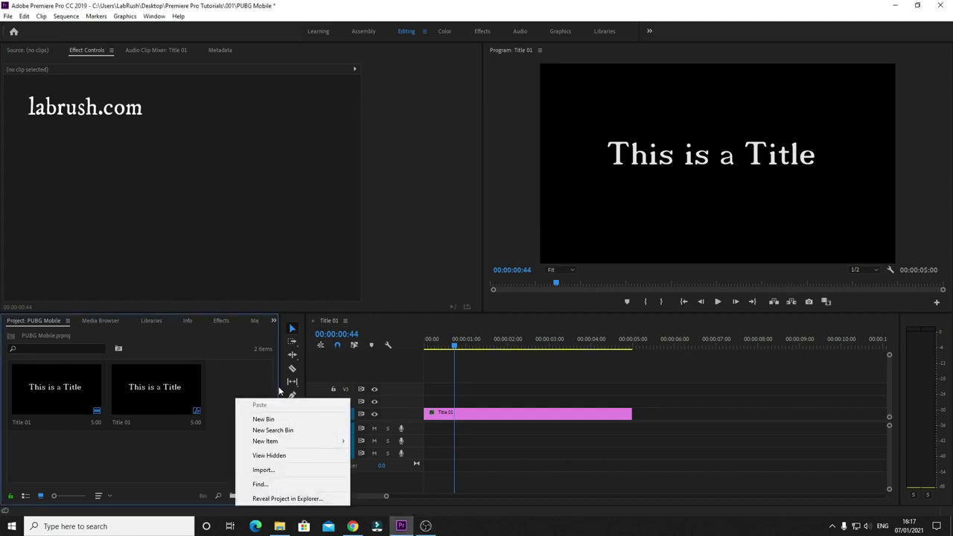
pyautogui.moveTo(325, 446)
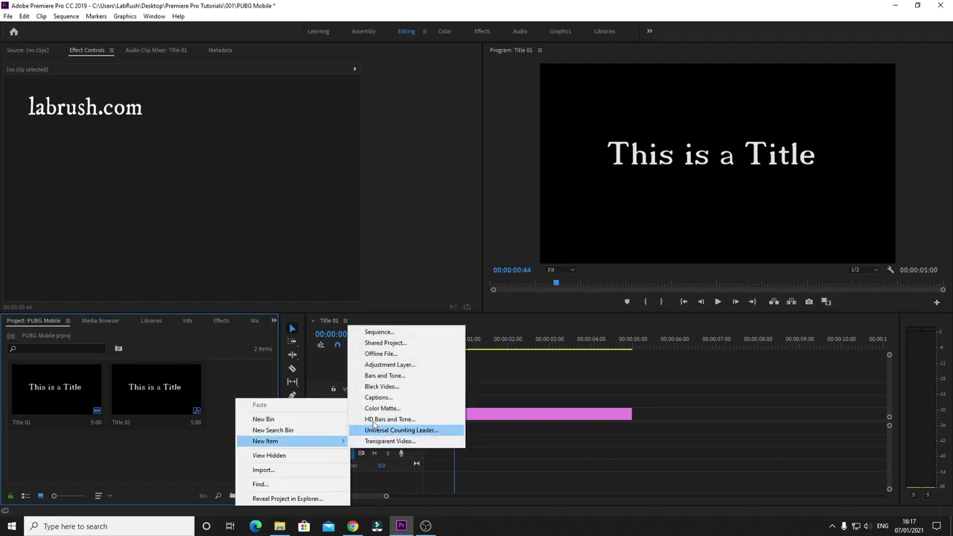
pyautogui.click(396, 364)
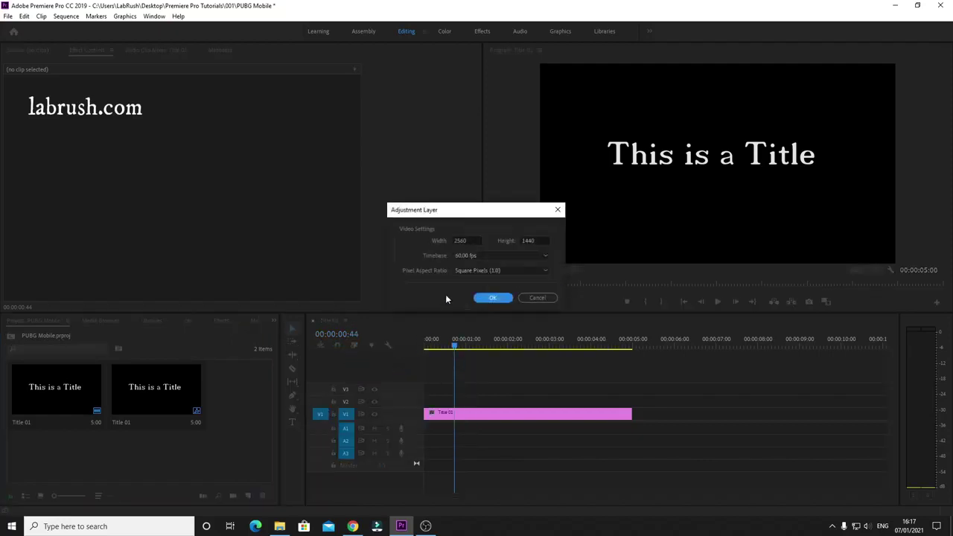
pyautogui.click(500, 299)
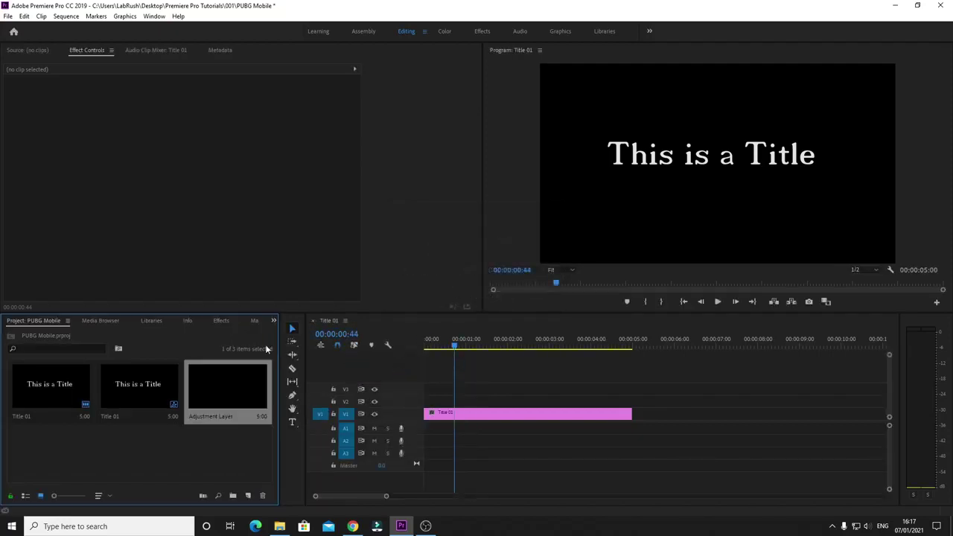
pyautogui.moveTo(242, 383); pyautogui.dragTo(425, 401)
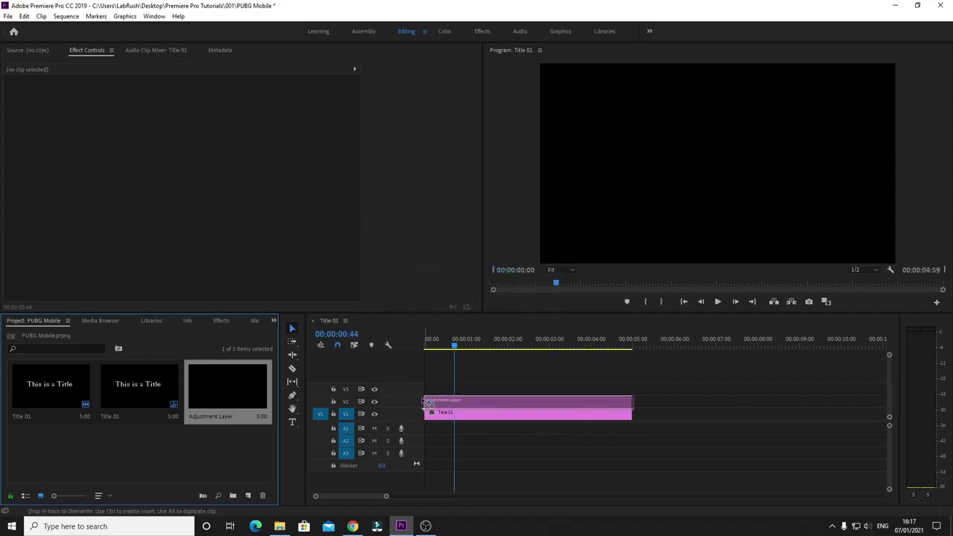
# - On the adjustment layer, try Motion Position and Scale, then reset them to 1280 and 100
pyautogui.click(480, 402)
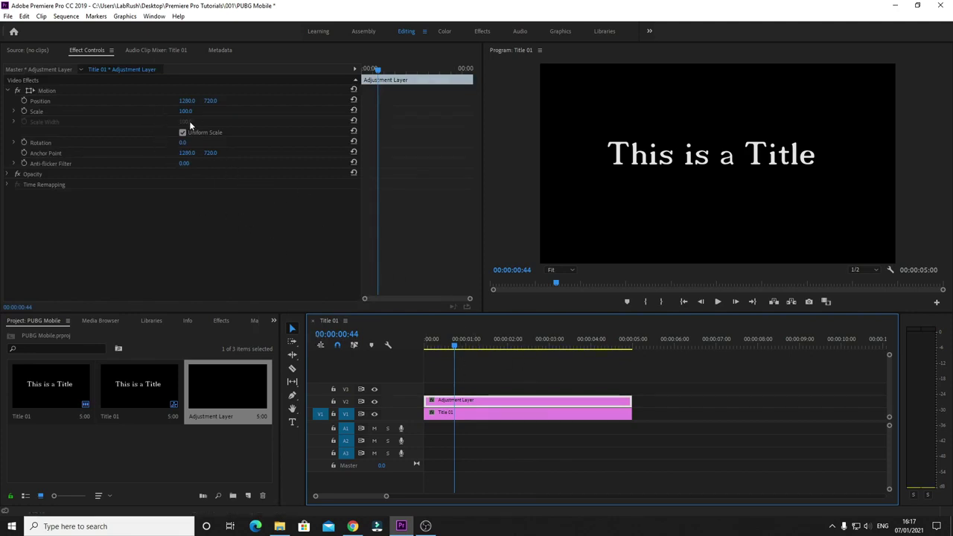
pyautogui.moveTo(186, 100); pyautogui.dragTo(209, 116)
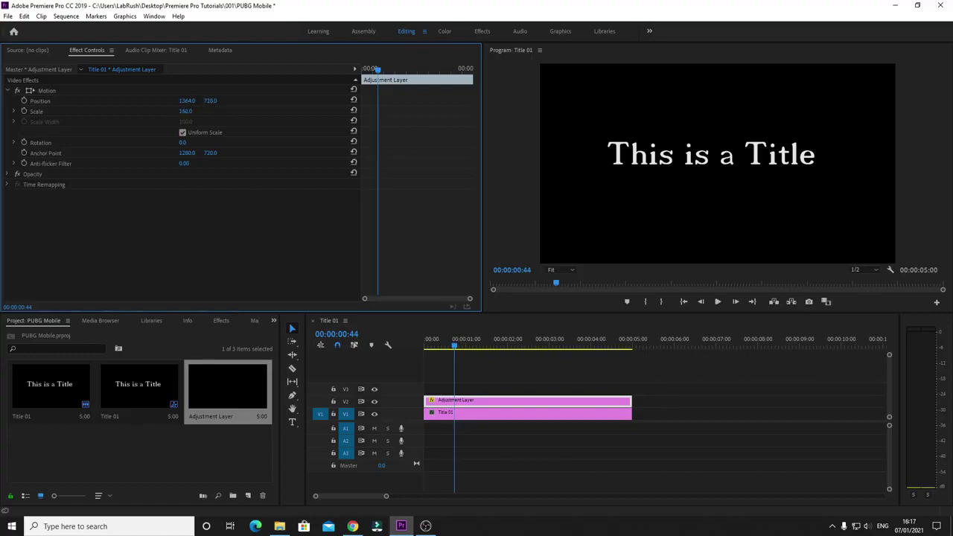
pyautogui.moveTo(185, 111); pyautogui.dragTo(273, 109)
pyautogui.click(353, 100)
pyautogui.click(352, 111)
# - Search the effects for 'tran' and apply Distort > Transform to the adjustment layer
pyautogui.click(224, 321)
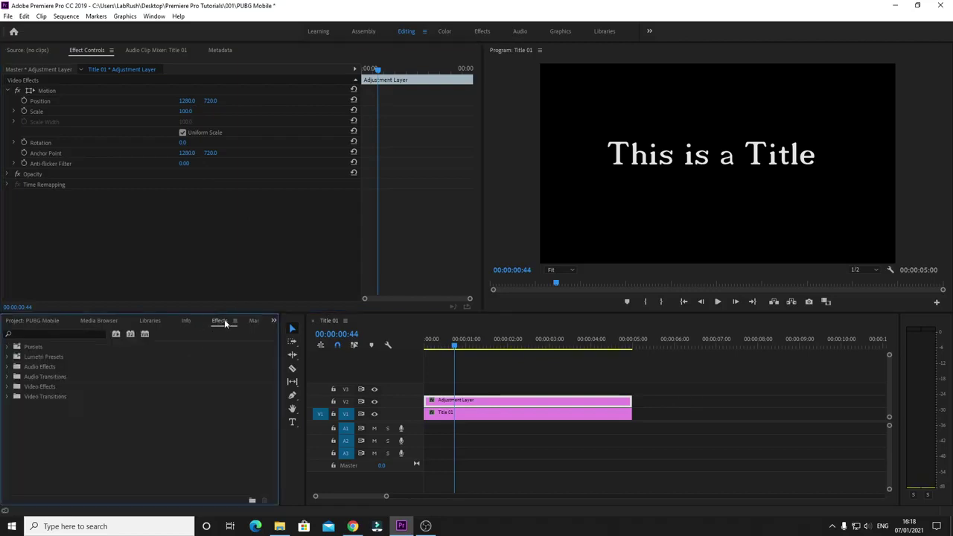
pyautogui.click(62, 333)
pyautogui.write('tran')
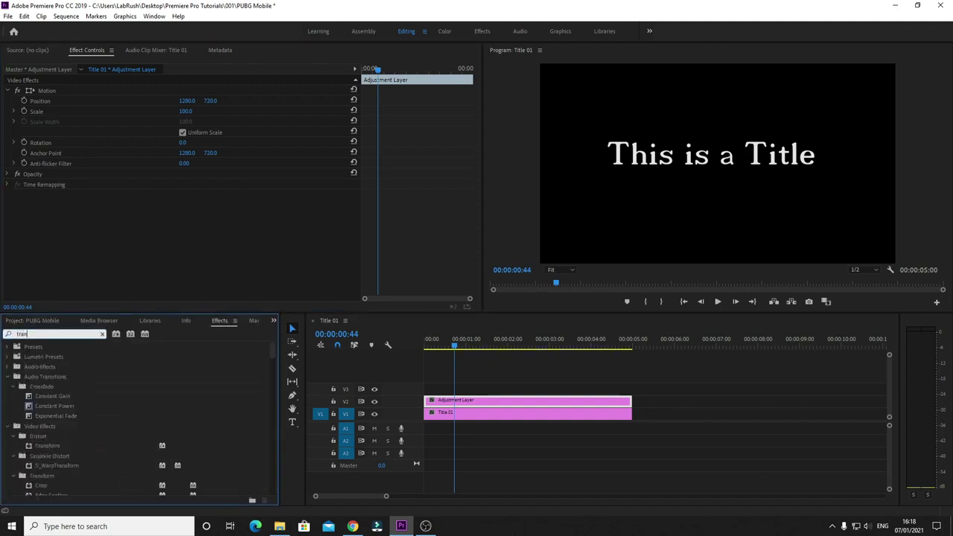
pyautogui.scroll(-2, 81, 381)
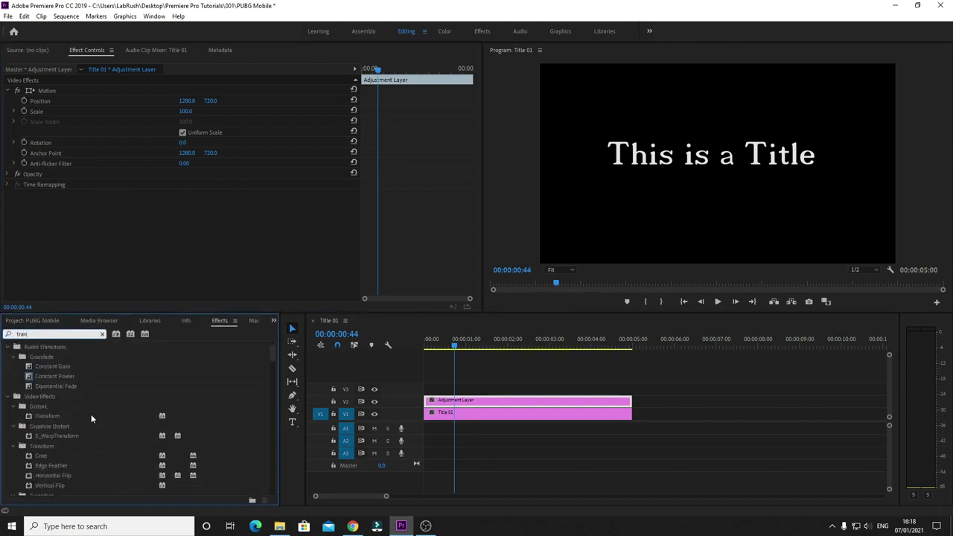
pyautogui.scroll(-1, 93, 465)
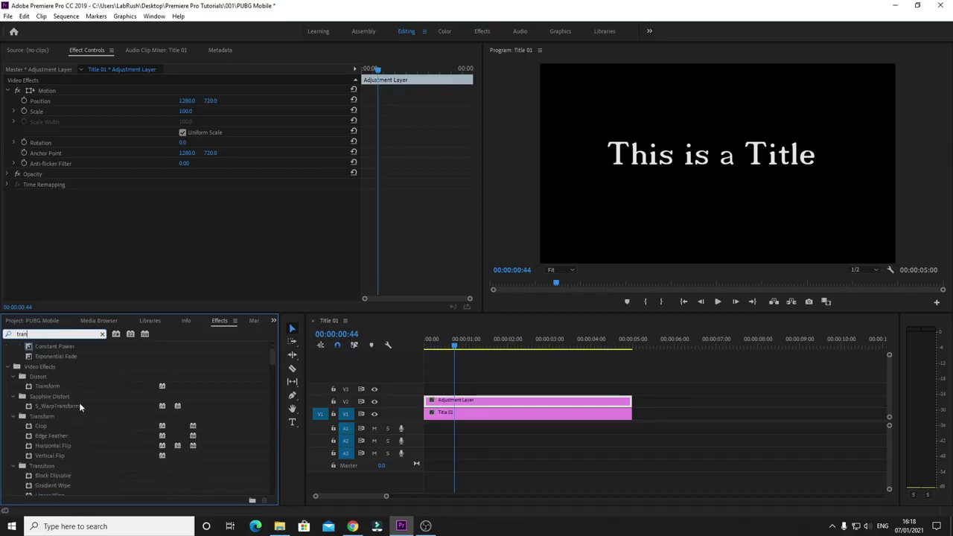
pyautogui.moveTo(53, 386)
pyautogui.mouseDown()
pyautogui.moveTo(481, 376)
pyautogui.moveTo(489, 401)
pyautogui.mouseUp()
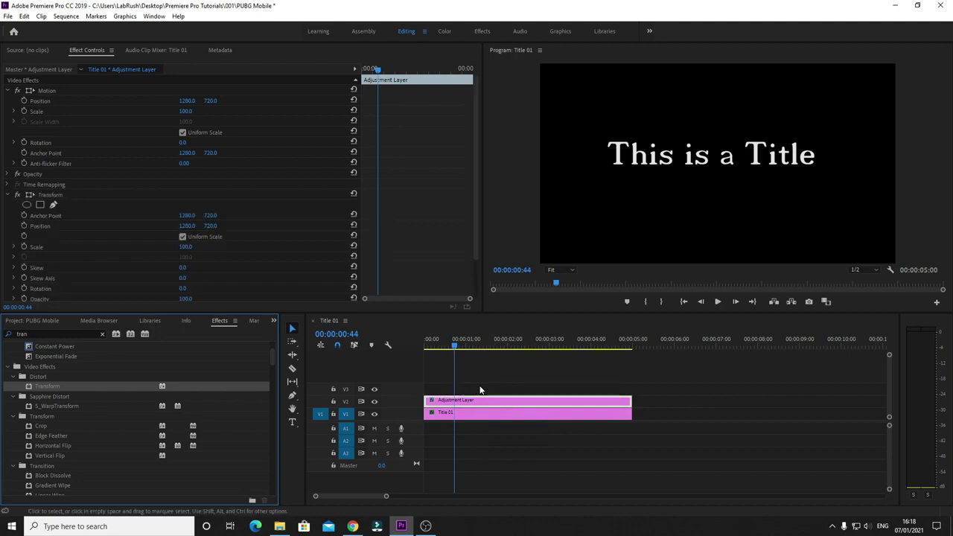
pyautogui.click(490, 415)
pyautogui.click(487, 401)
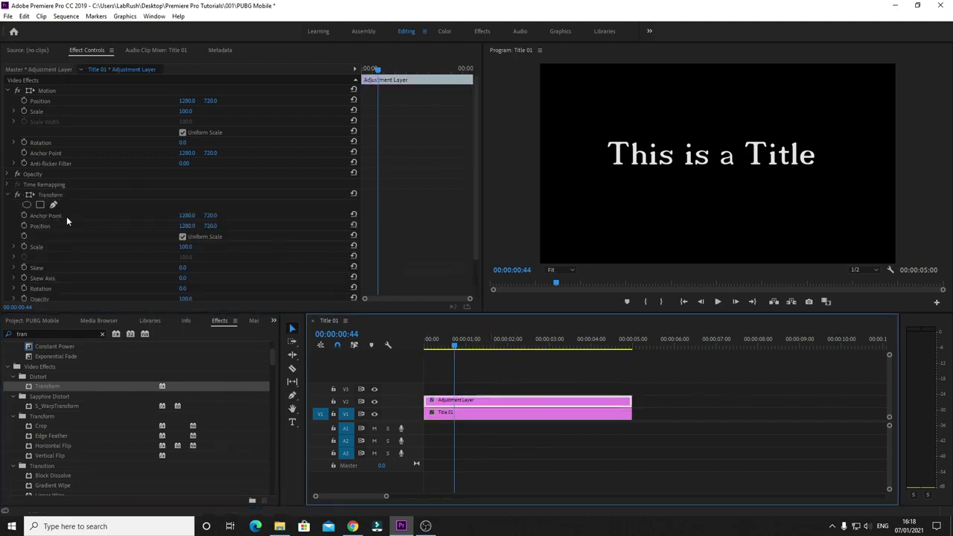
pyautogui.scroll(-2, 192, 169)
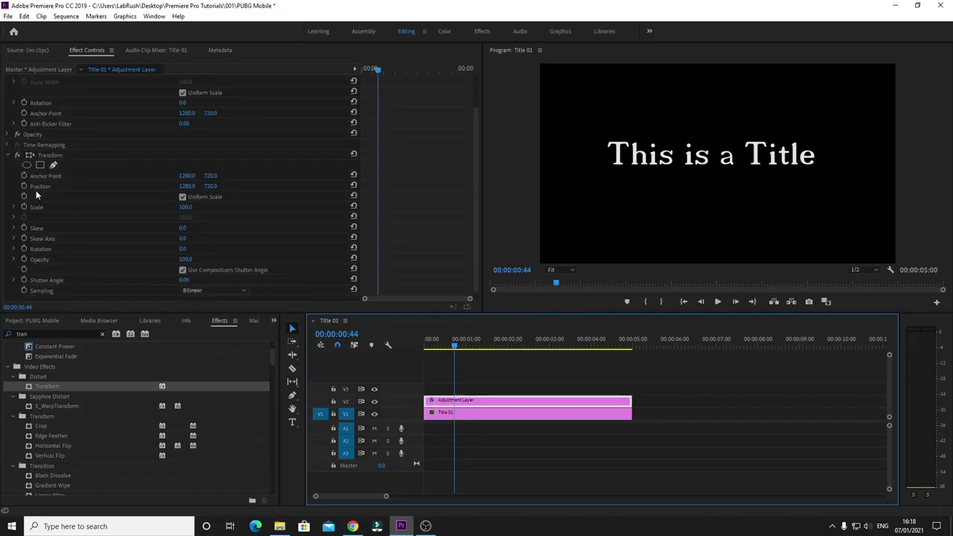
pyautogui.scroll(2, 81, 208)
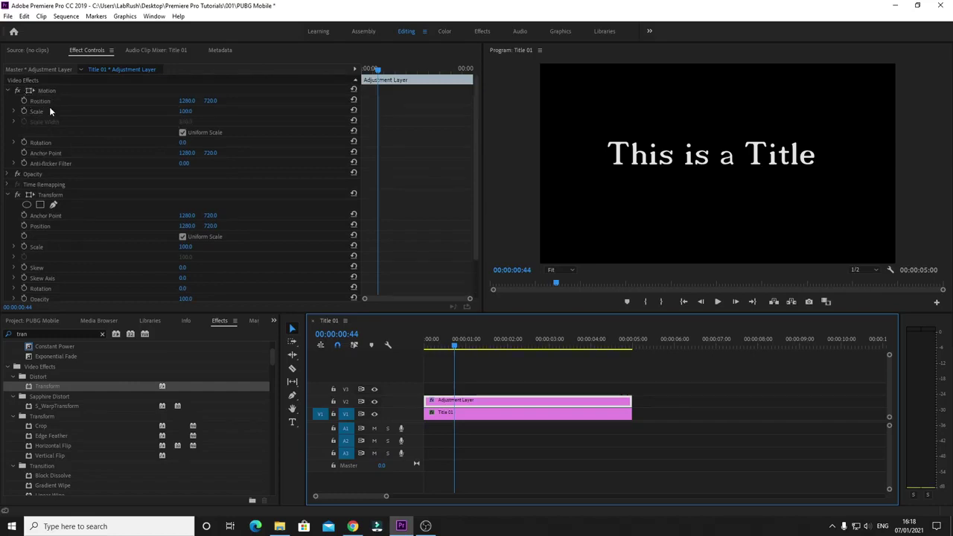
pyautogui.scroll(-3, 116, 195)
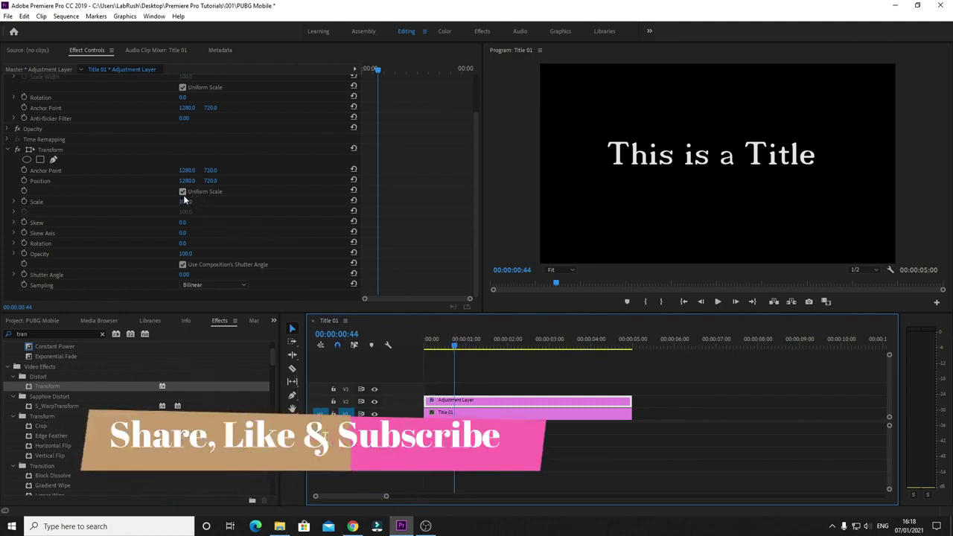
# - Test Transform Position, reset Position to 1280 and Scale to 100, and return the playhead to 00:00:00:00
pyautogui.moveTo(187, 181); pyautogui.dragTo(192, 201)
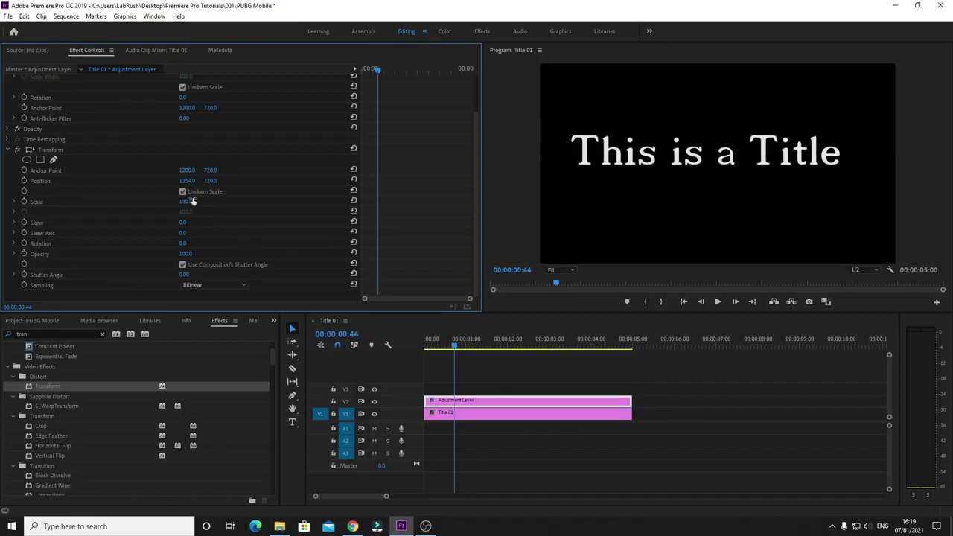
pyautogui.click(353, 180)
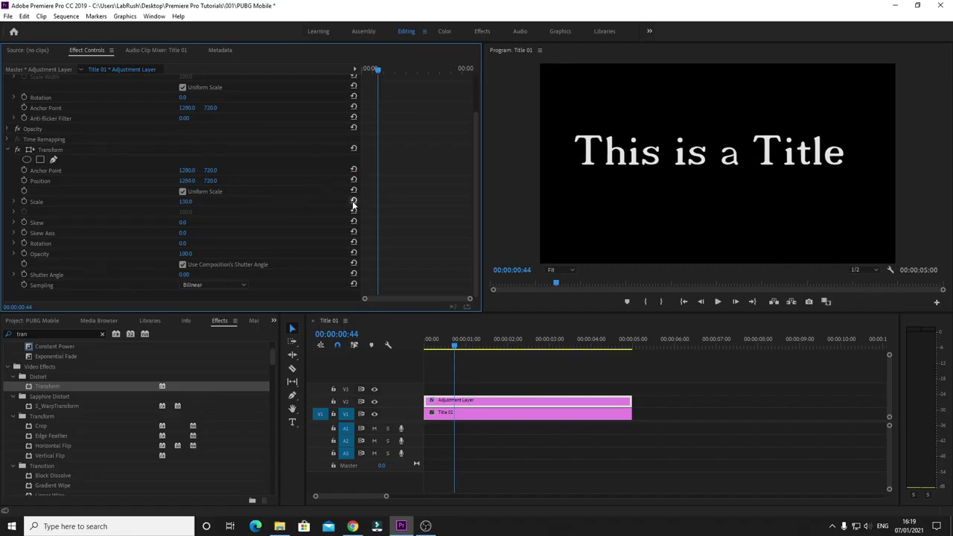
pyautogui.click(353, 201)
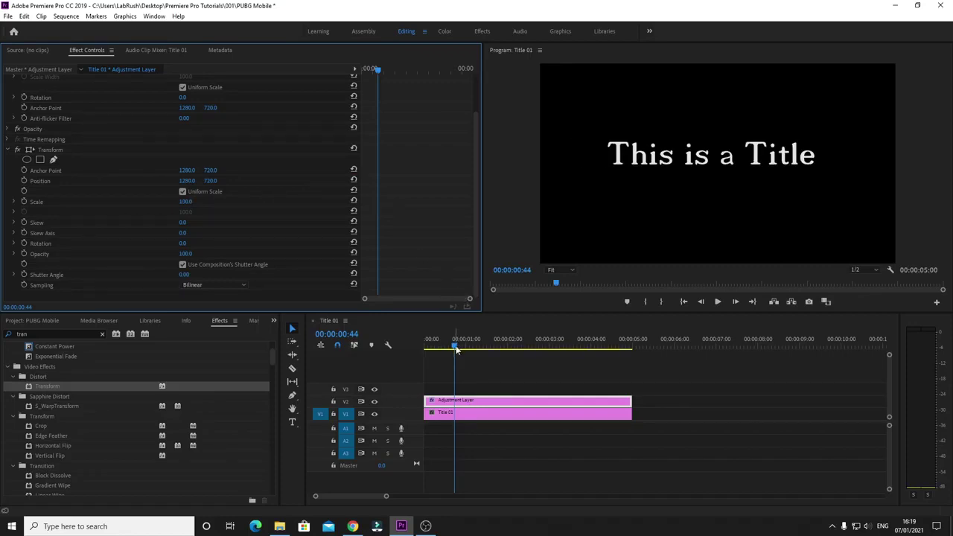
pyautogui.moveTo(455, 347); pyautogui.dragTo(425, 347)
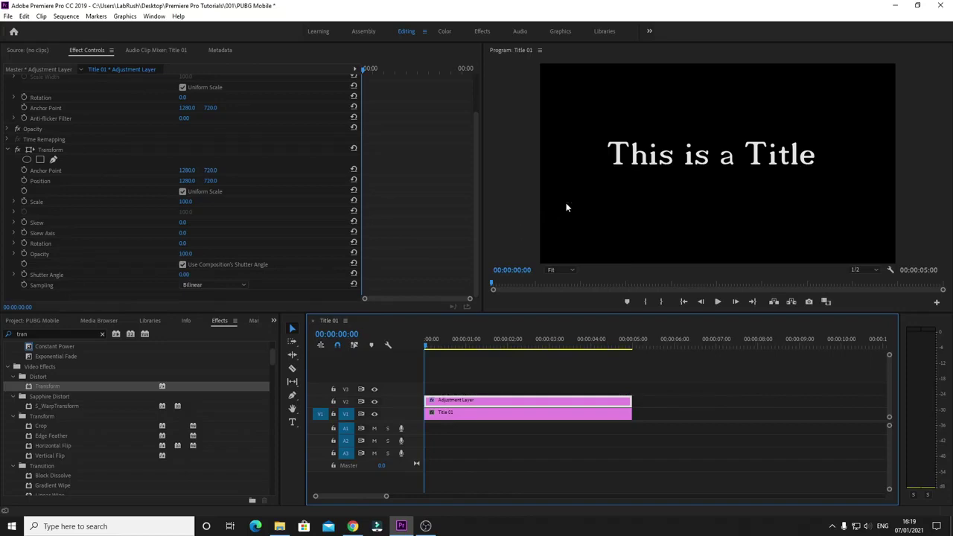
# - Keyframe Transform Position at 0:00, then at 00:00:02:16 with X moved right to about 1523
pyautogui.click(24, 180)
pyautogui.click(428, 348)
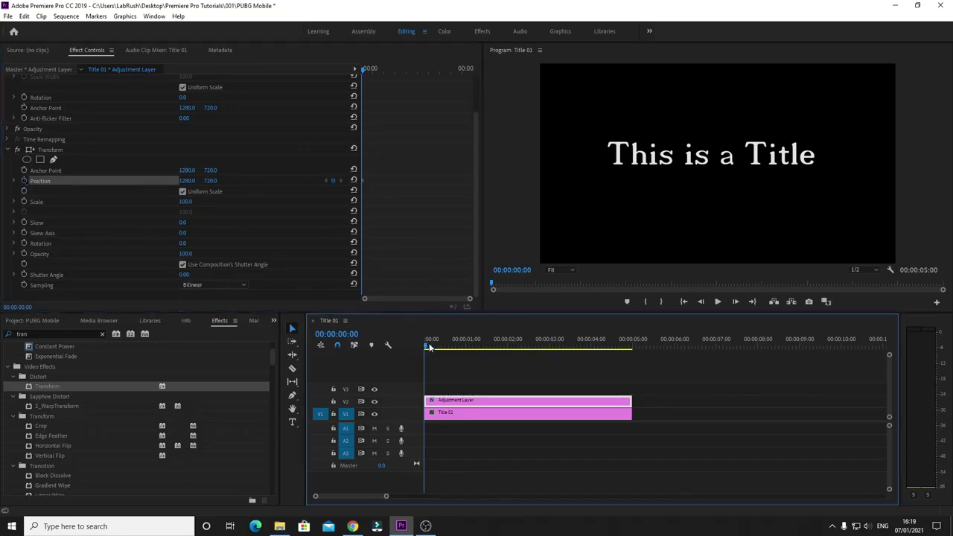
pyautogui.moveTo(427, 348); pyautogui.dragTo(519, 349)
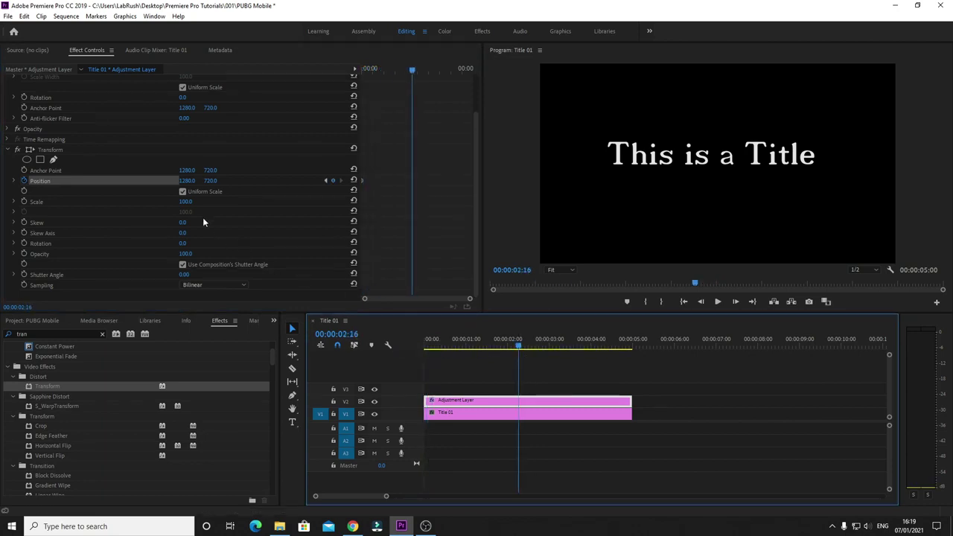
pyautogui.moveTo(187, 181); pyautogui.dragTo(360, 181)
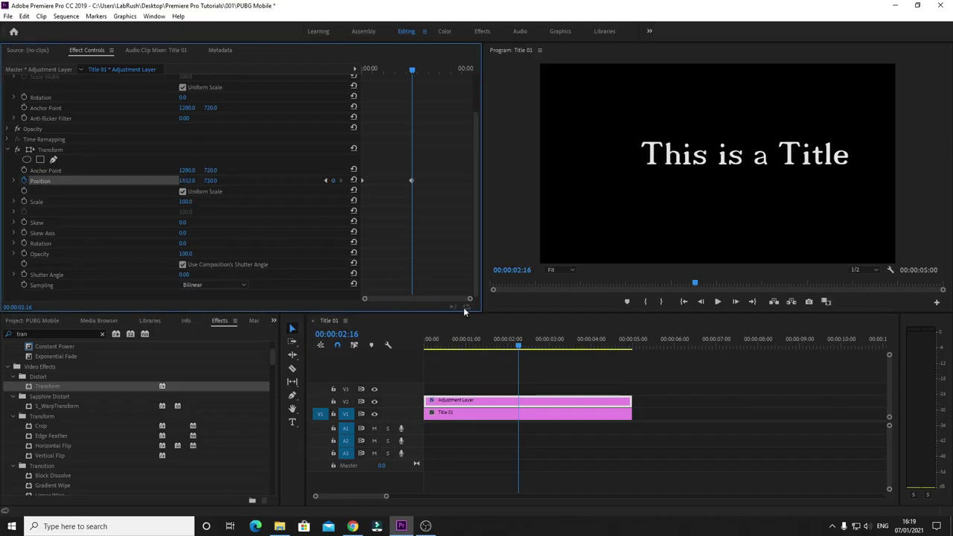
# - Add a final Position keyframe at the clip end with X back at 1280, then preview
pyautogui.moveTo(521, 348); pyautogui.dragTo(631, 364)
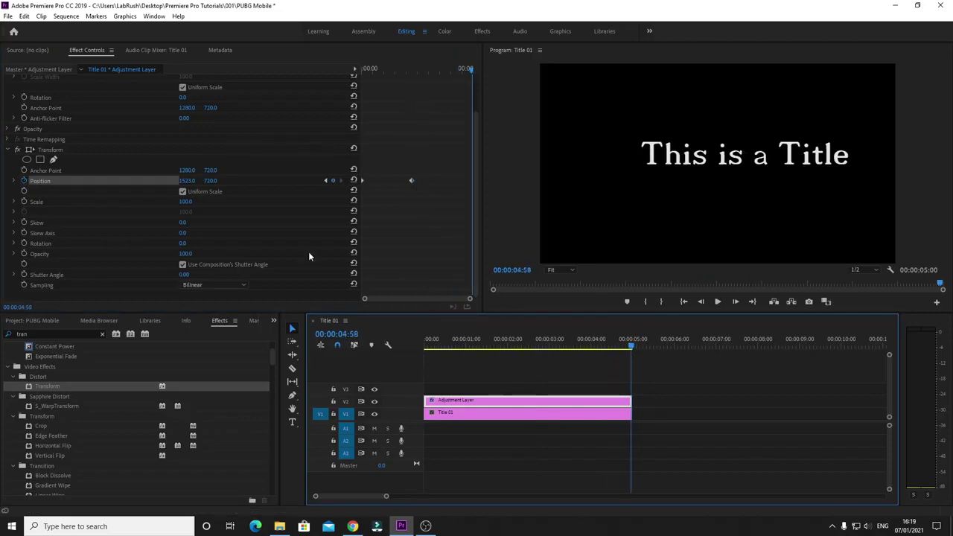
pyautogui.moveTo(191, 185)
pyautogui.mouseDown()
pyautogui.moveTo(72, 186)
pyautogui.moveTo(187, 180)
pyautogui.mouseUp()
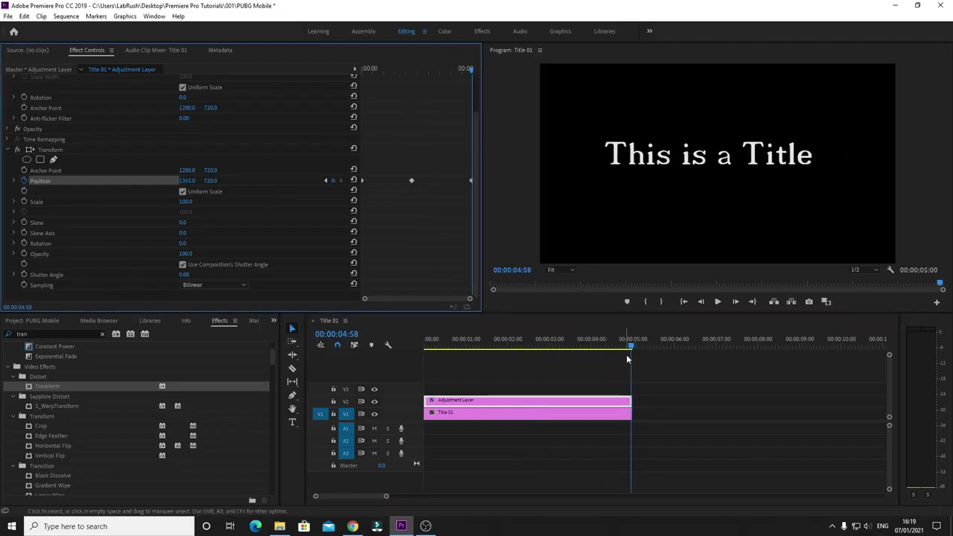
pyautogui.moveTo(634, 348); pyautogui.dragTo(538, 368)
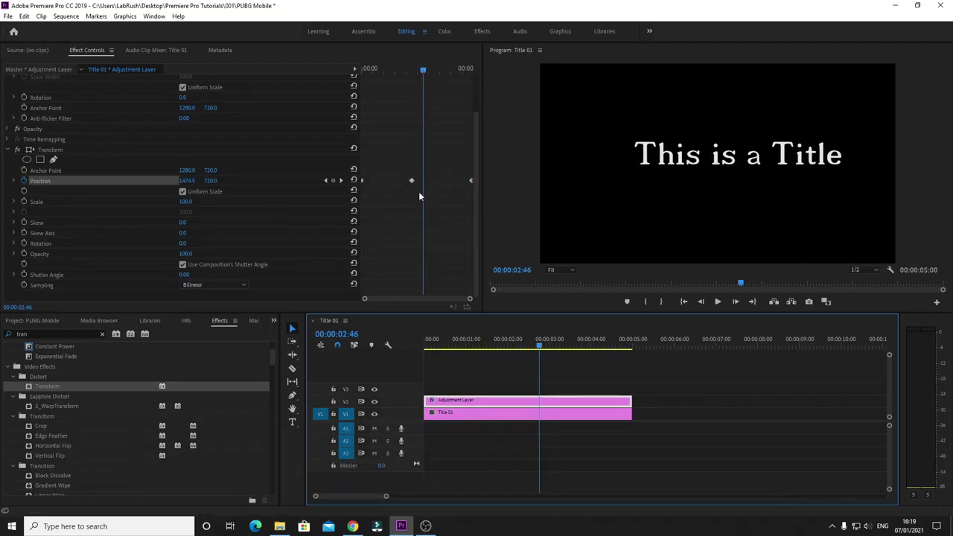
pyautogui.moveTo(477, 175)
pyautogui.mouseDown()
pyautogui.moveTo(476, 155)
pyautogui.moveTo(476, 172)
pyautogui.mouseUp()
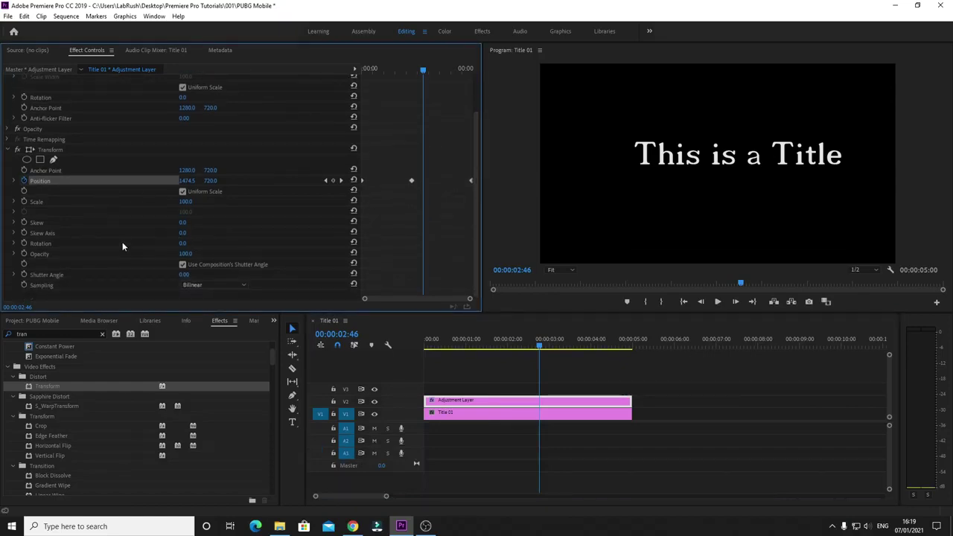
pyautogui.scroll(2, 116, 181)
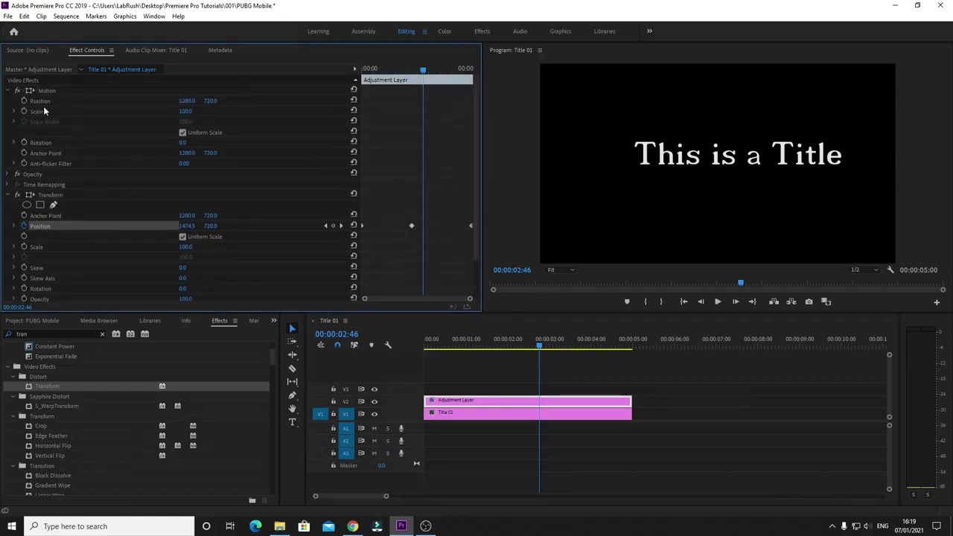